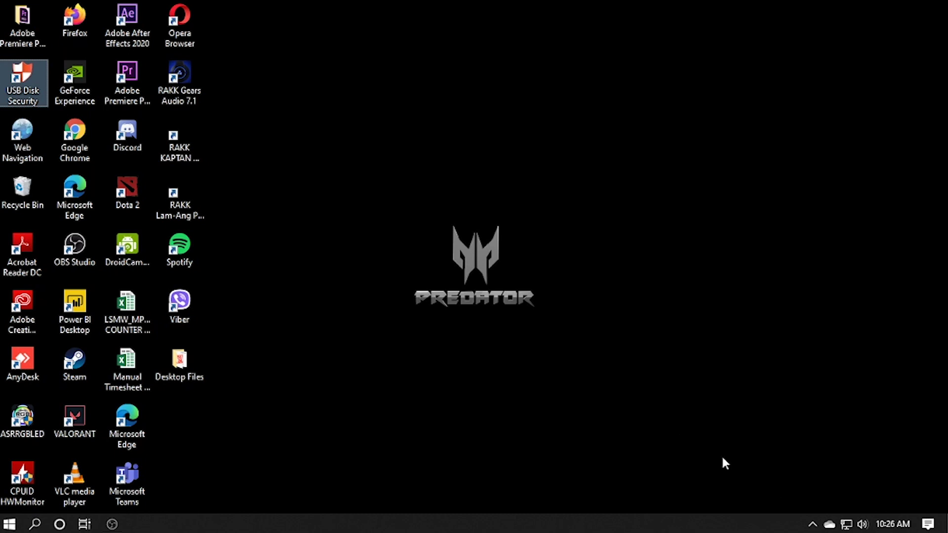
left_click(812, 524)
left_click(573, 383)
left_click(302, 191)
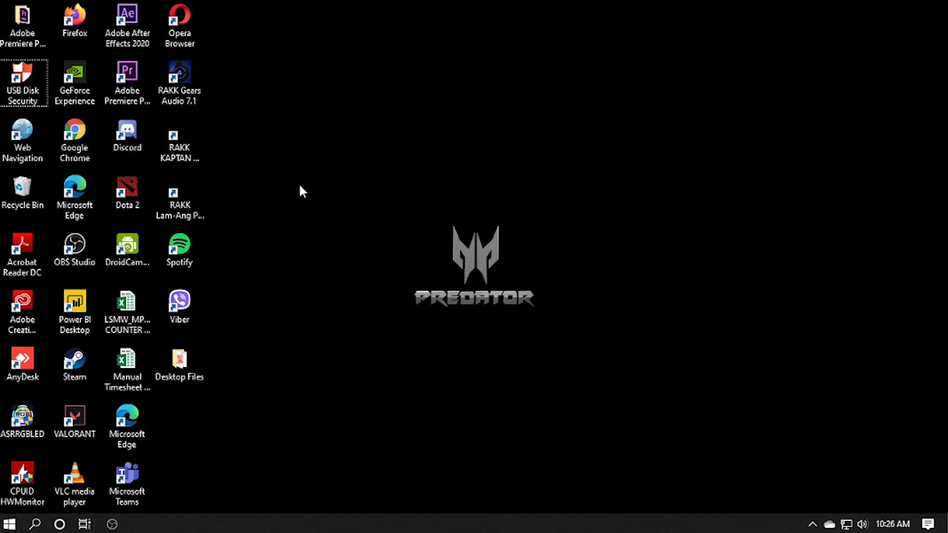
left_click(812, 524)
left_click(812, 525)
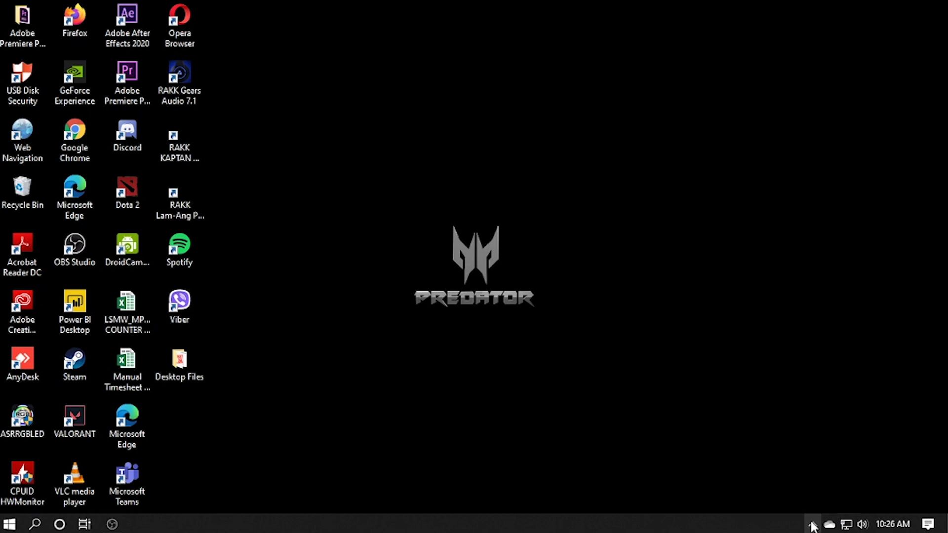
left_click(347, 239)
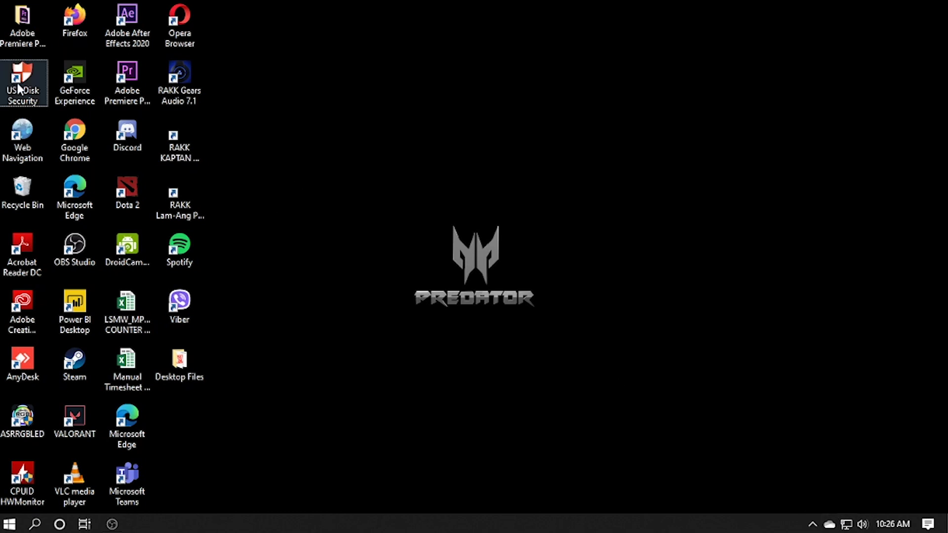
- Launch USB Disk Security from its desktop shortcut, dismiss the drive F: notification and bring up the main window
right_click(30, 92)
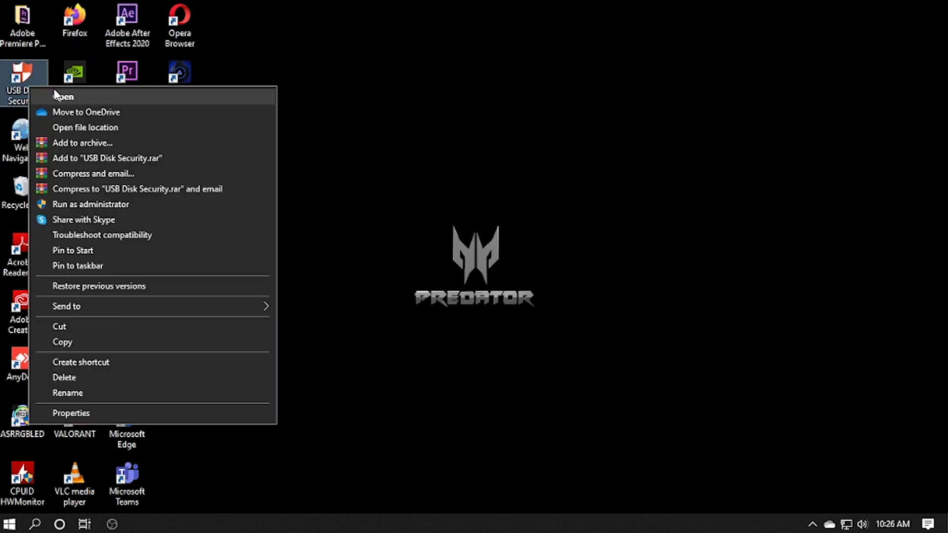
left_click(68, 100)
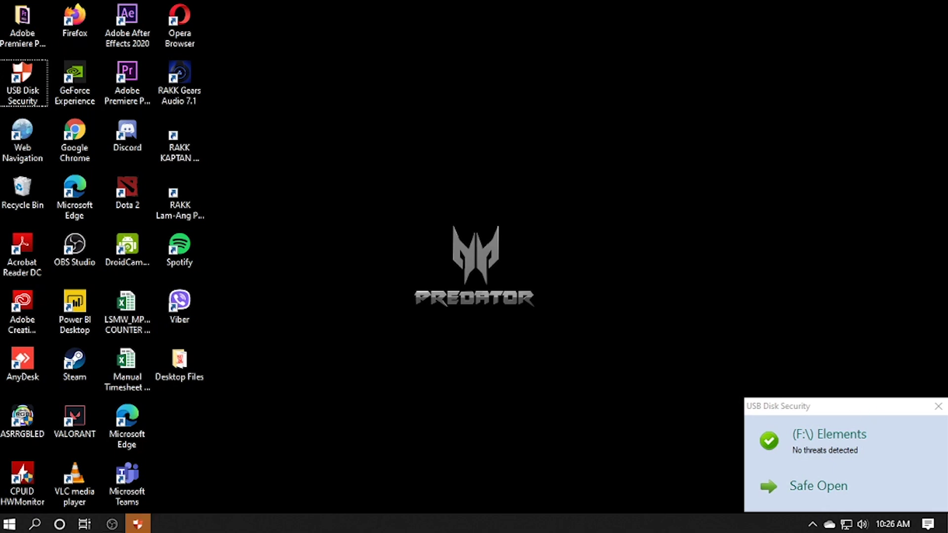
left_click(937, 408)
left_click(813, 523)
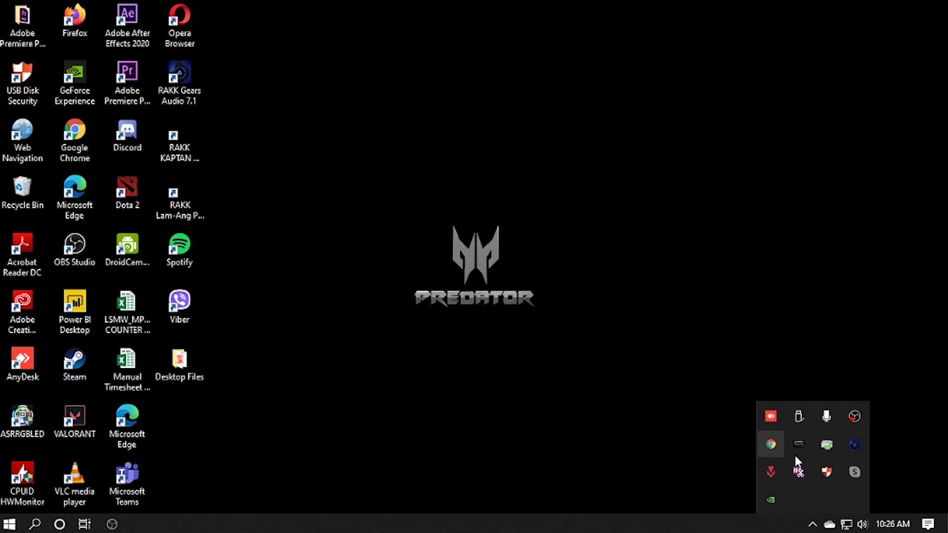
left_click(825, 472)
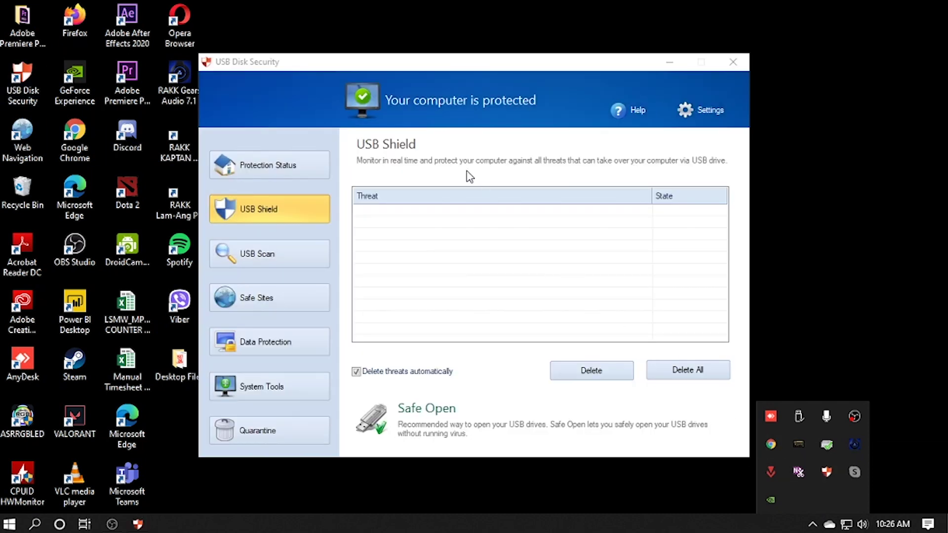
left_click(365, 64)
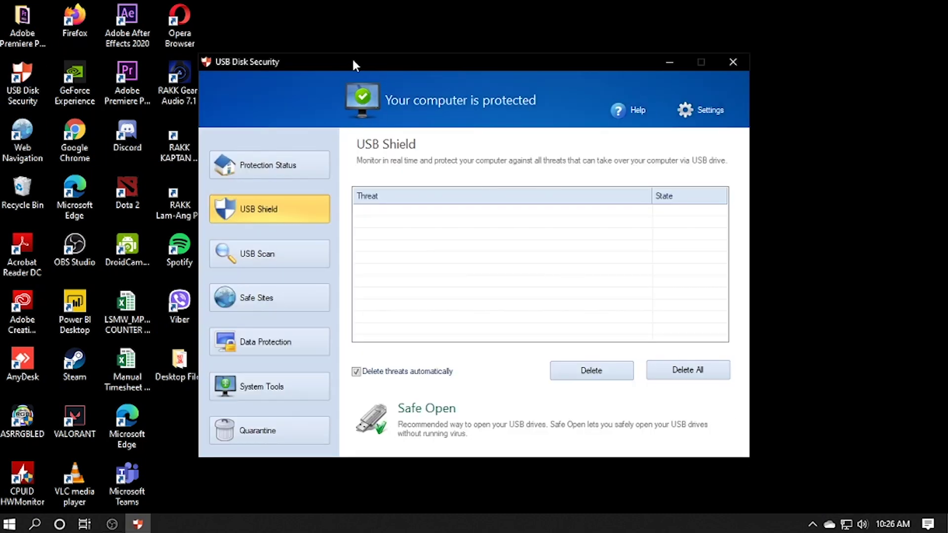
- Hide the desktop icons and bring the USB Disk Security window back into focus
right_click(827, 131)
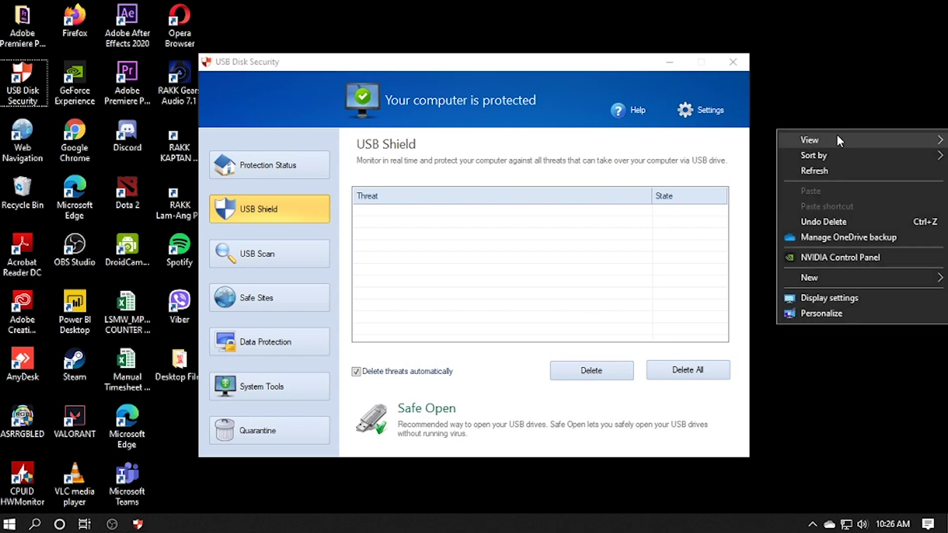
mouse_move(836, 139)
left_click(730, 227)
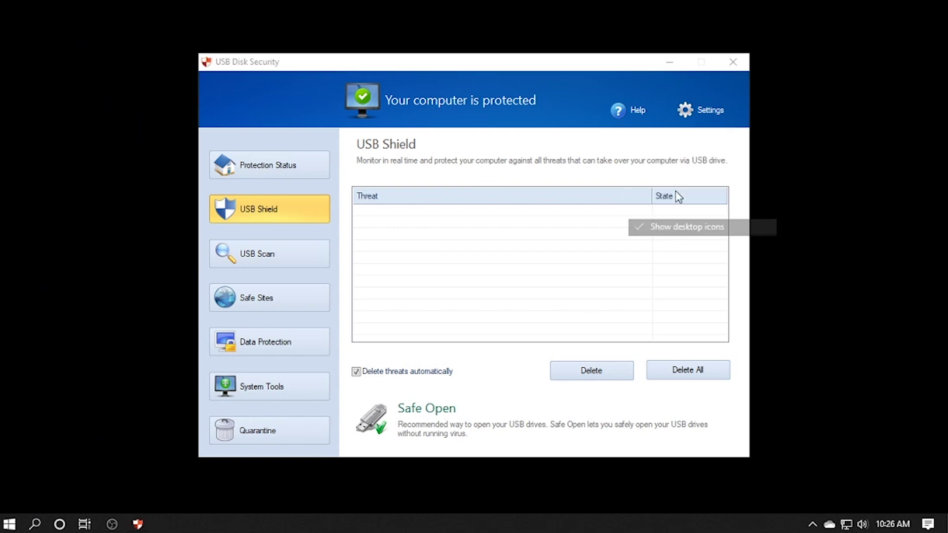
left_click(501, 62)
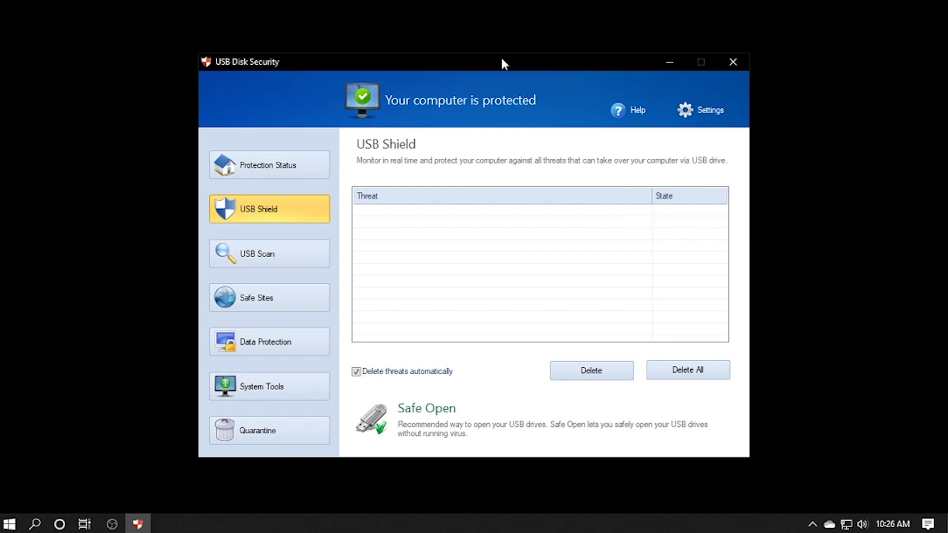
left_click(206, 61)
left_click(306, 68)
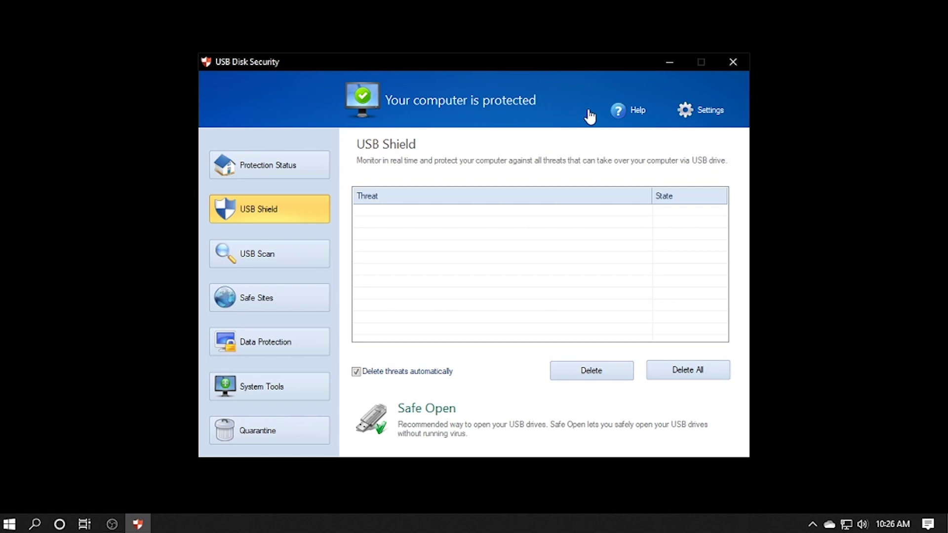
- Browse the "Install and Register USB Disk Security" and "How to use" topics in the program's help, and close it
left_click(623, 113)
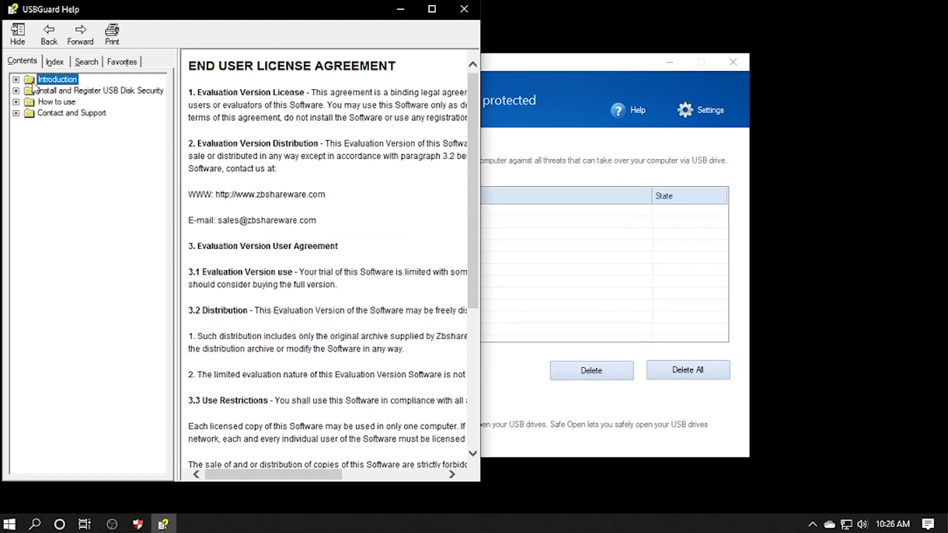
left_click(56, 92)
left_click(49, 102)
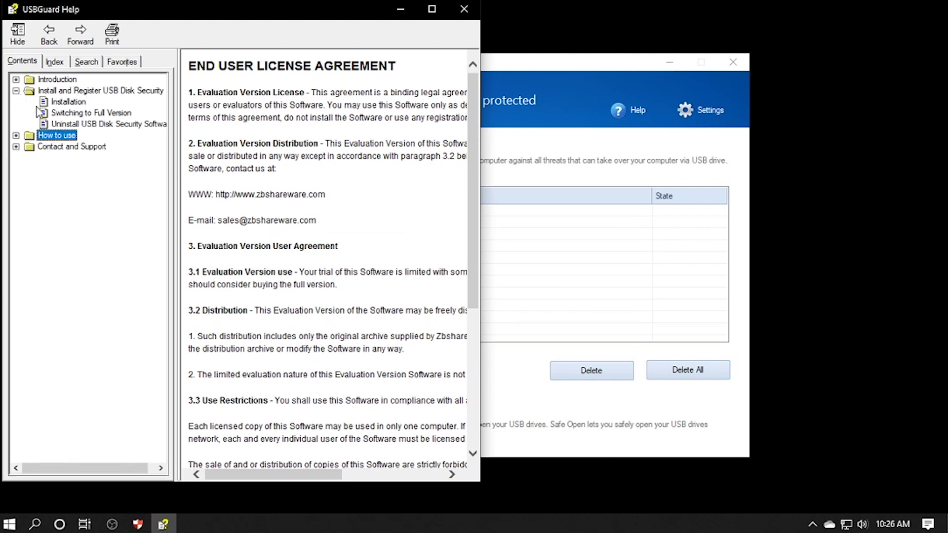
left_click(464, 9)
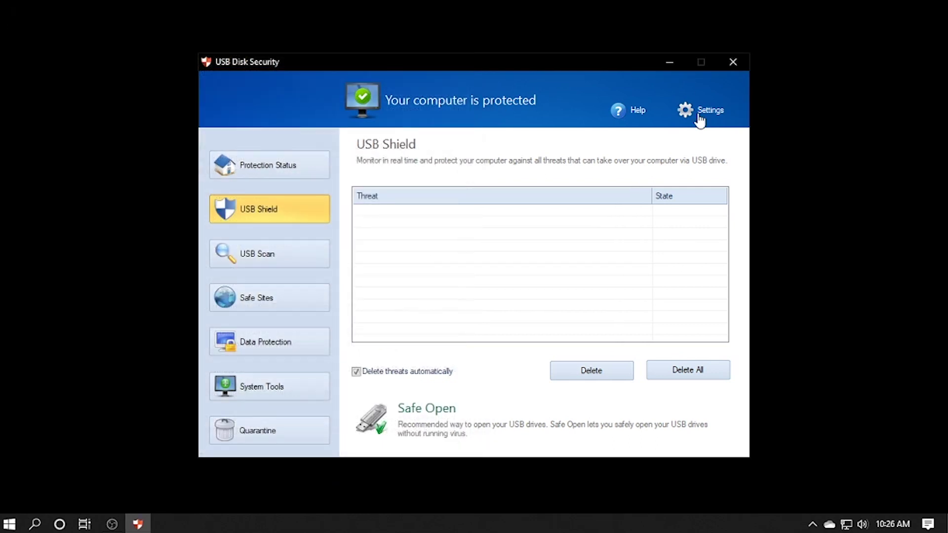
- Review the password fields and language choices in the program's settings, and leave without applying changes
left_click(699, 118)
left_click(488, 230)
left_click(509, 297)
left_click(509, 297)
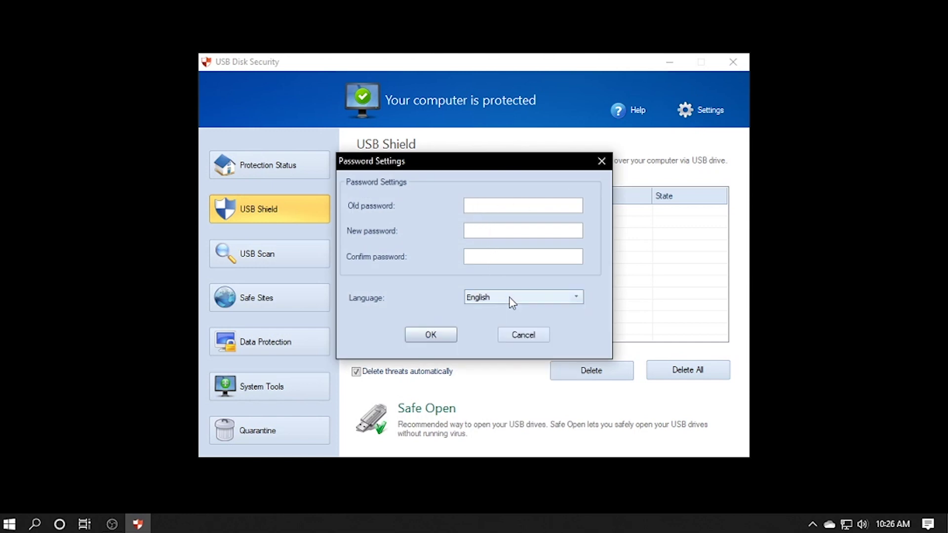
left_click(521, 333)
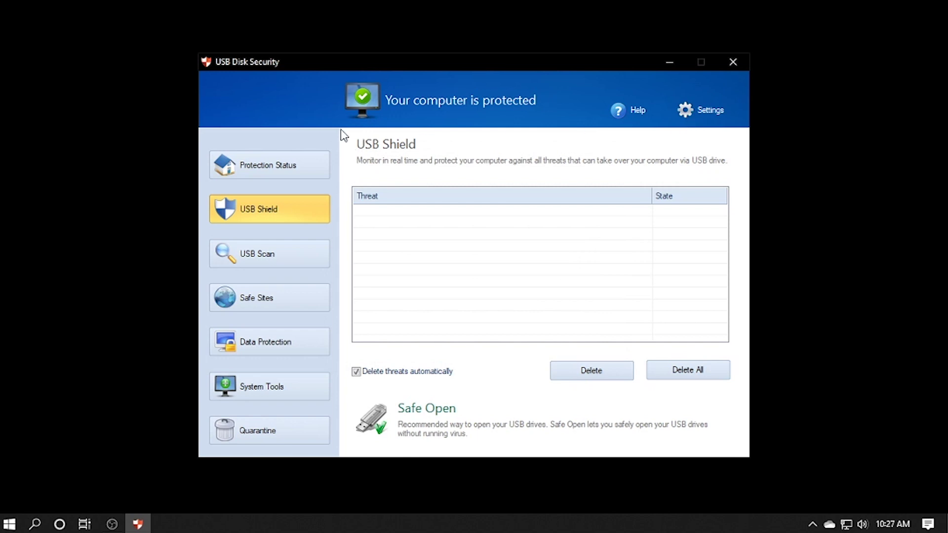
- Try Safe Web Navigation from the Protection Status page and close the browser page it launches
left_click(307, 165)
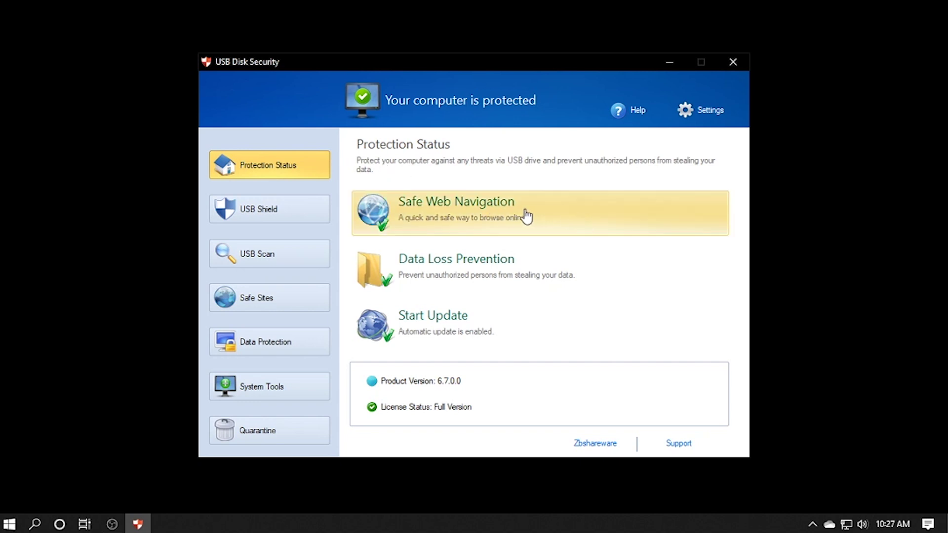
left_click(552, 215)
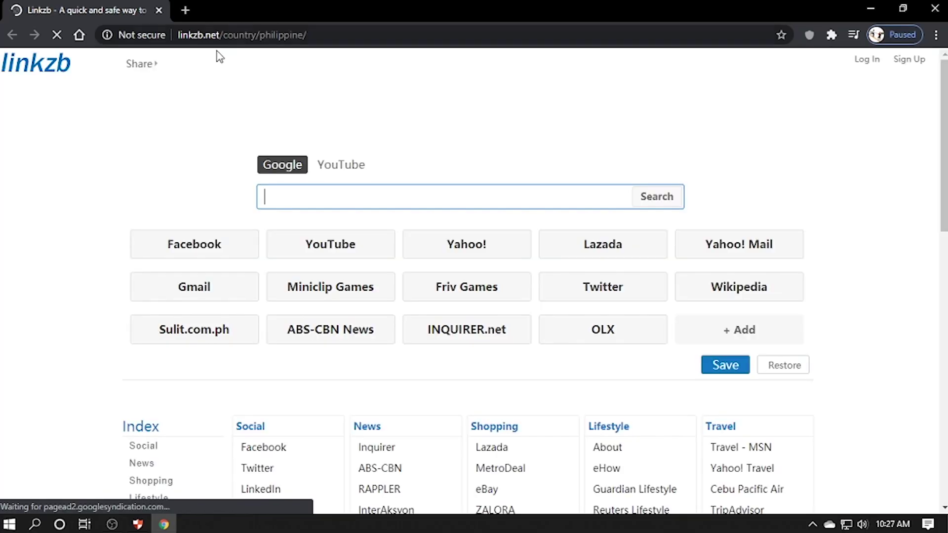
left_click(934, 8)
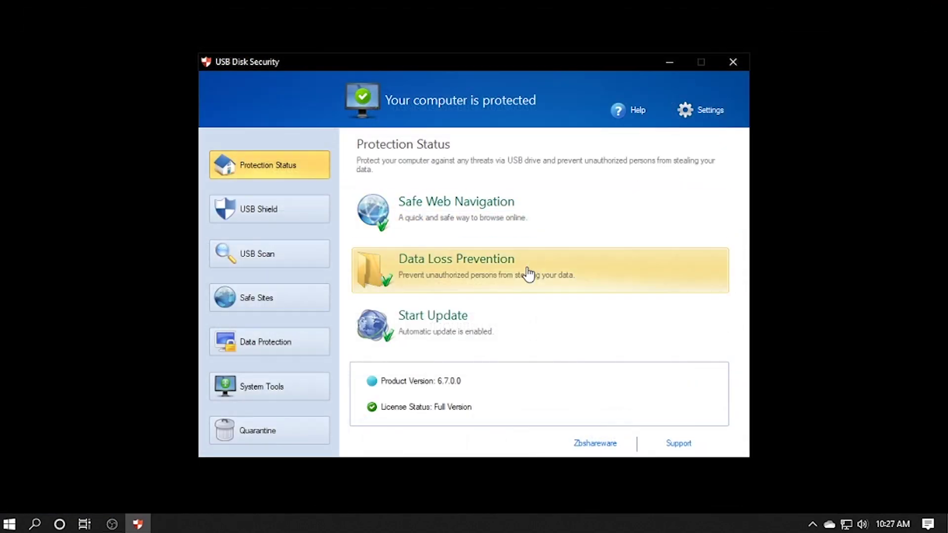
- View Data Loss Prevention from the Protection Status page, and start the program update after returning
left_click(577, 273)
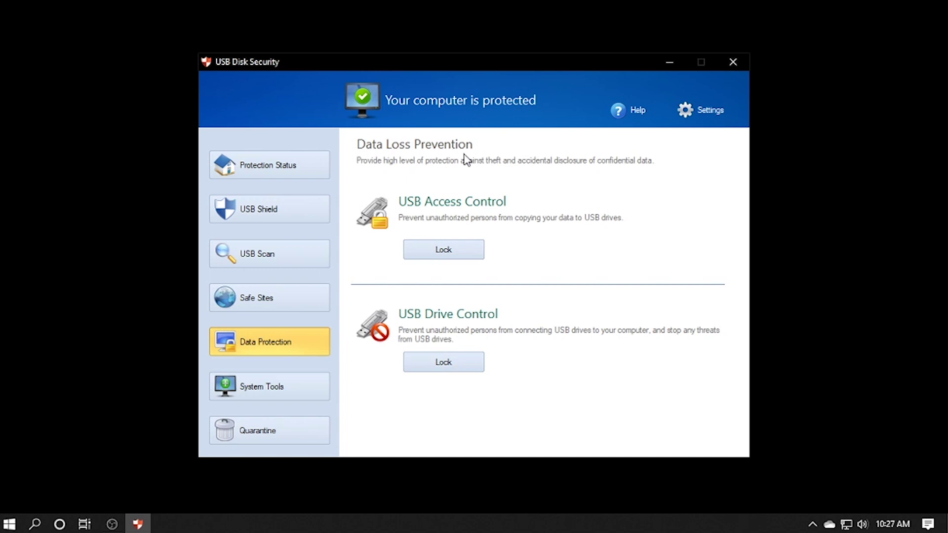
left_click(294, 171)
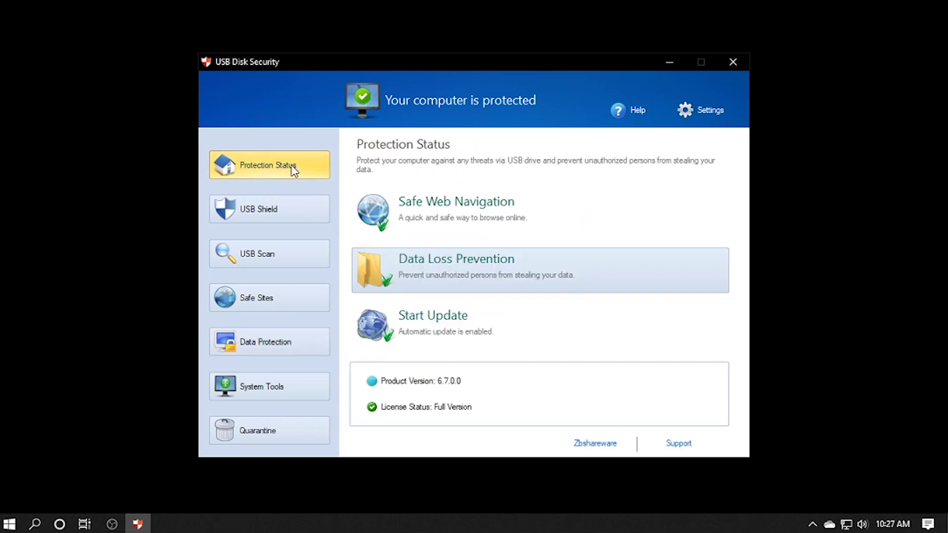
left_click(550, 334)
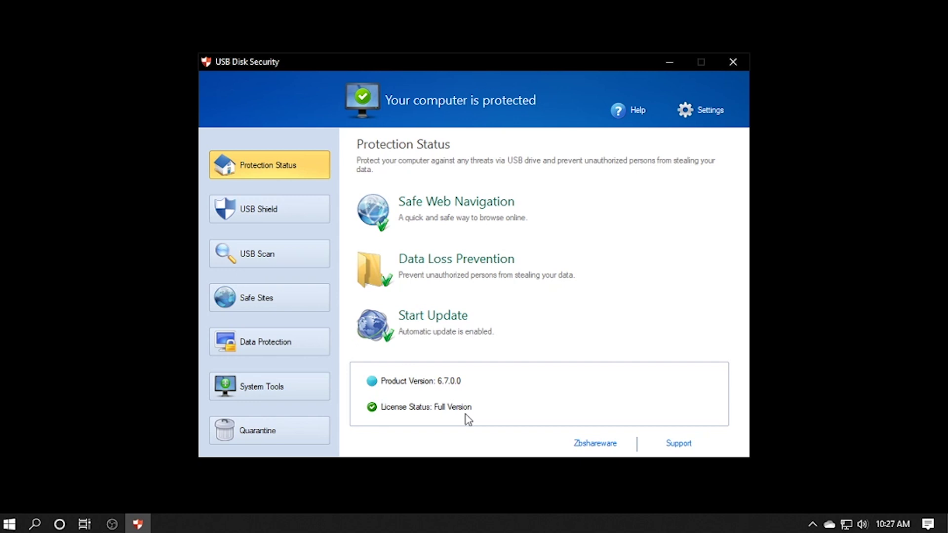
- Open drive F: through Safe Open in USB Shield, look inside the BACKUPFILE folder and close the file window
left_click(306, 212)
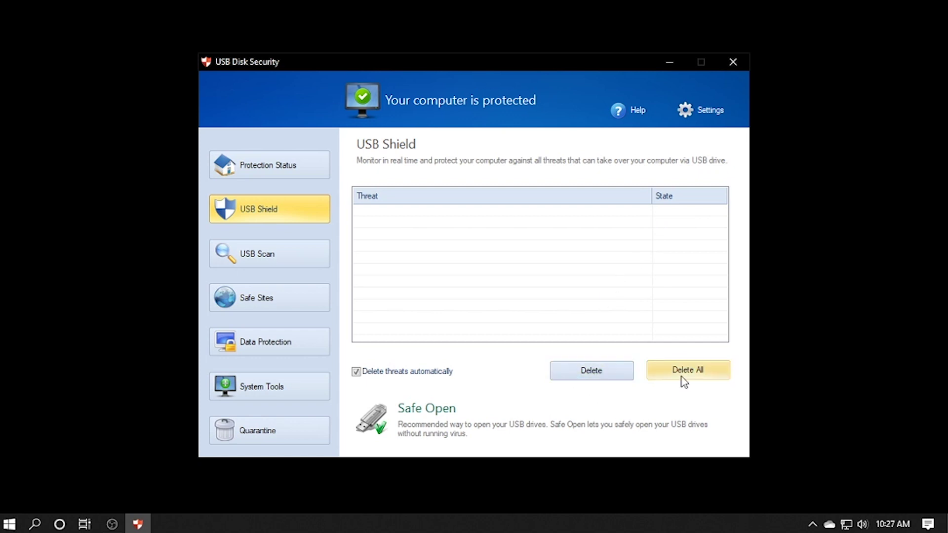
left_click(573, 425)
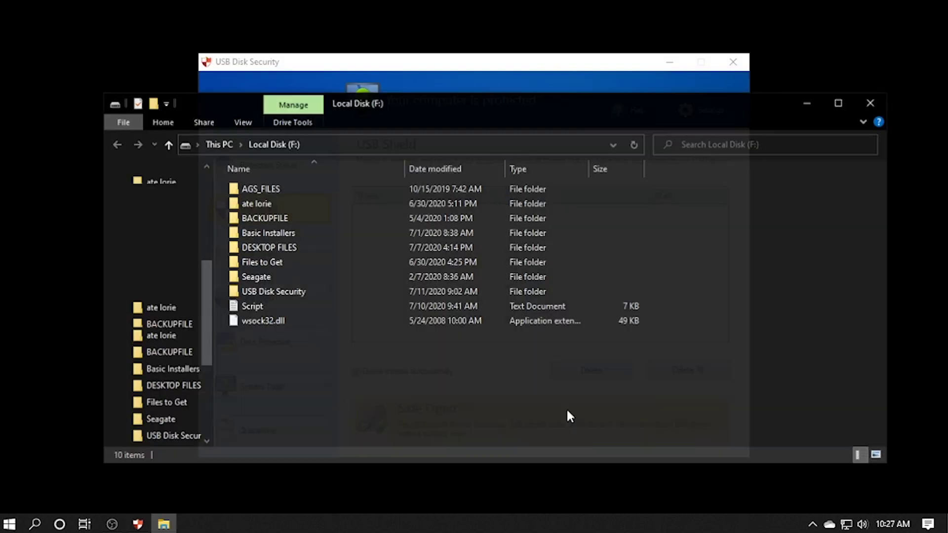
left_click(869, 101)
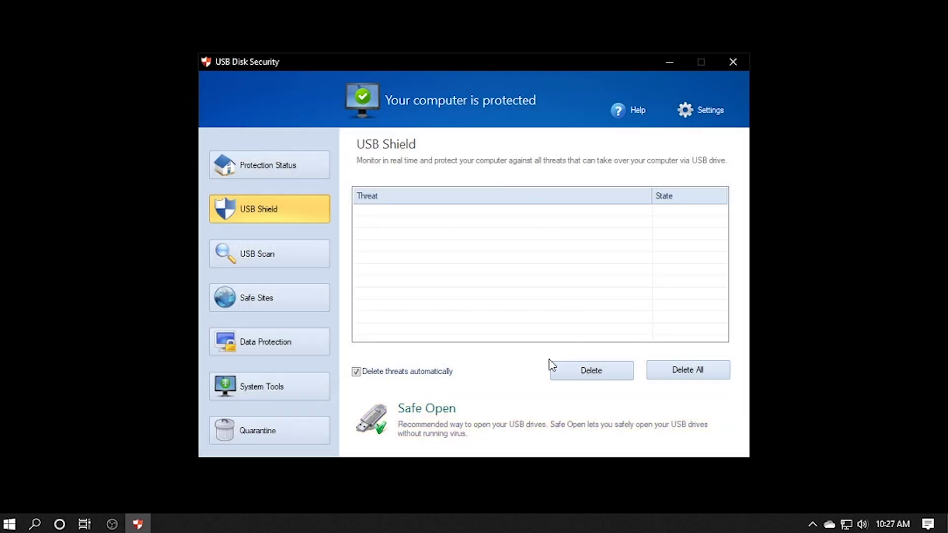
left_click(472, 416)
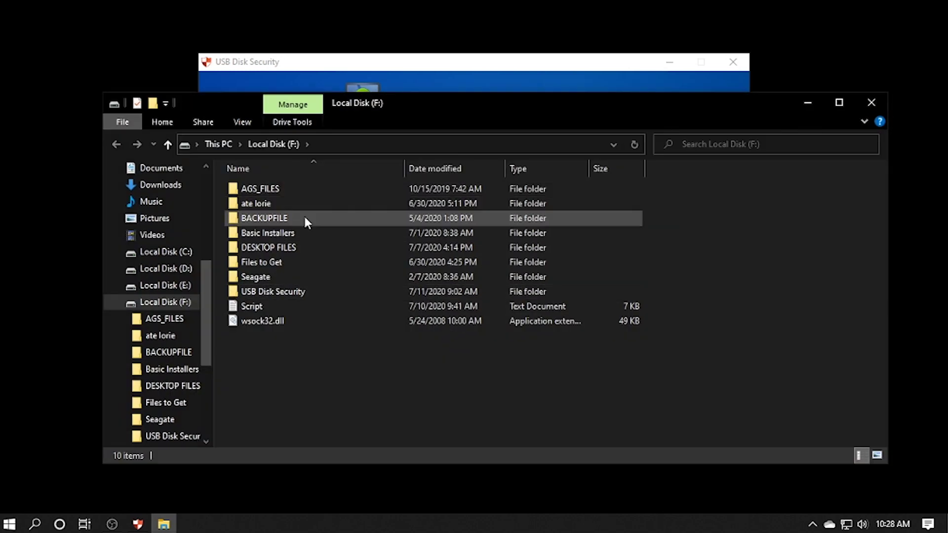
double_click(304, 217)
left_click(117, 144)
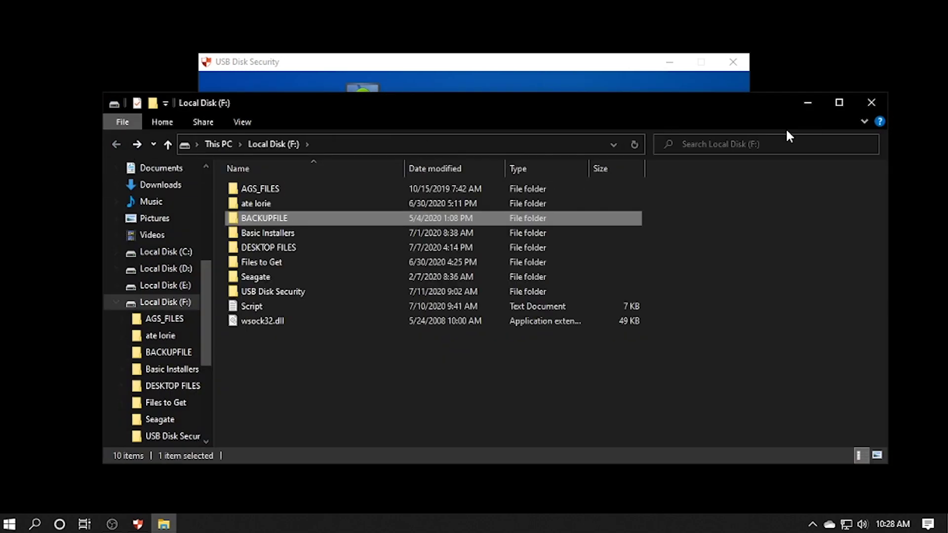
left_click(871, 103)
- Start a threat scan of the USB drives in USB Scan and stop it
left_click(285, 262)
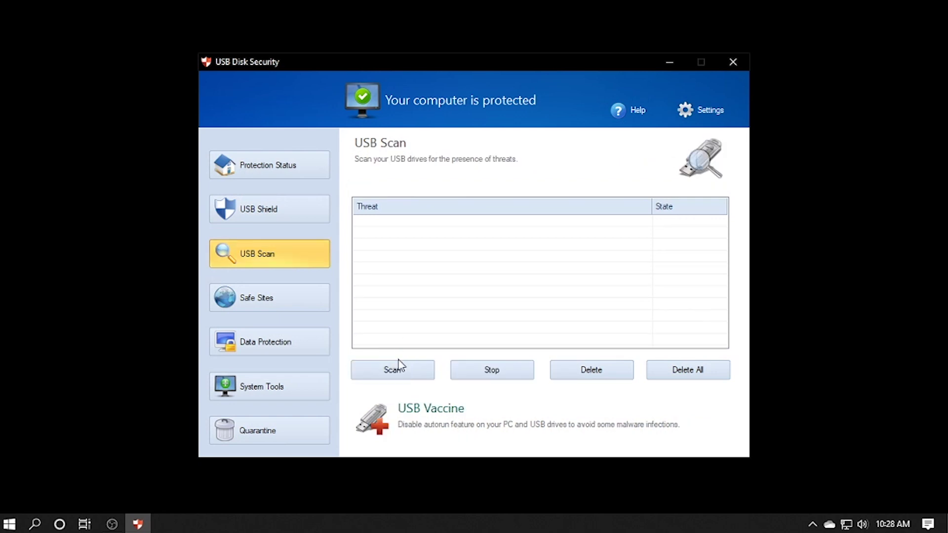
left_click(419, 380)
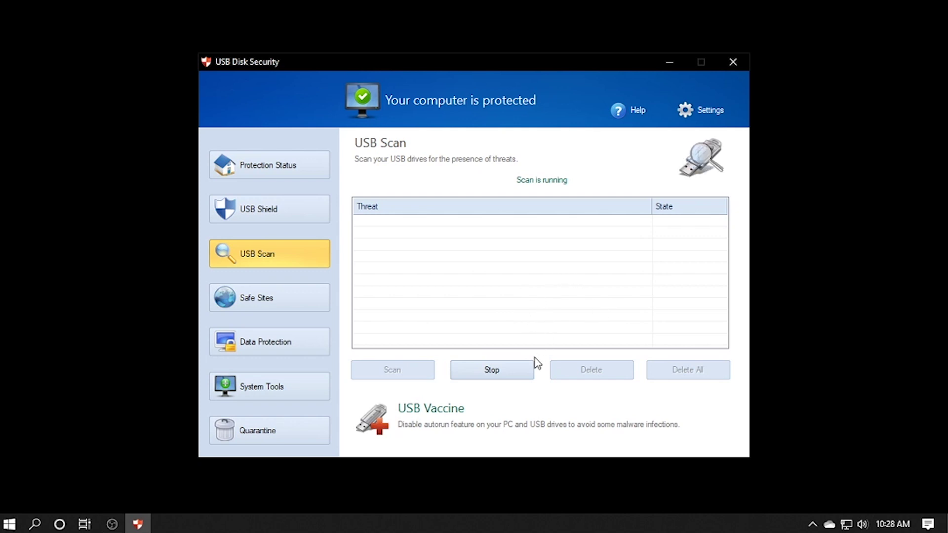
left_click(519, 380)
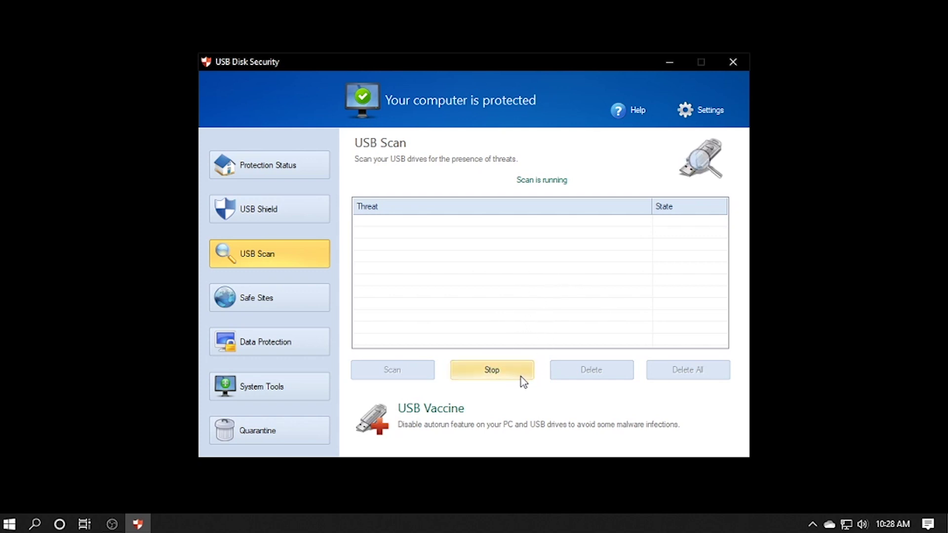
- Examine the USB Vaccine options for computer and drive, and the URL Scanner on the Safe Sites page
left_click(516, 424)
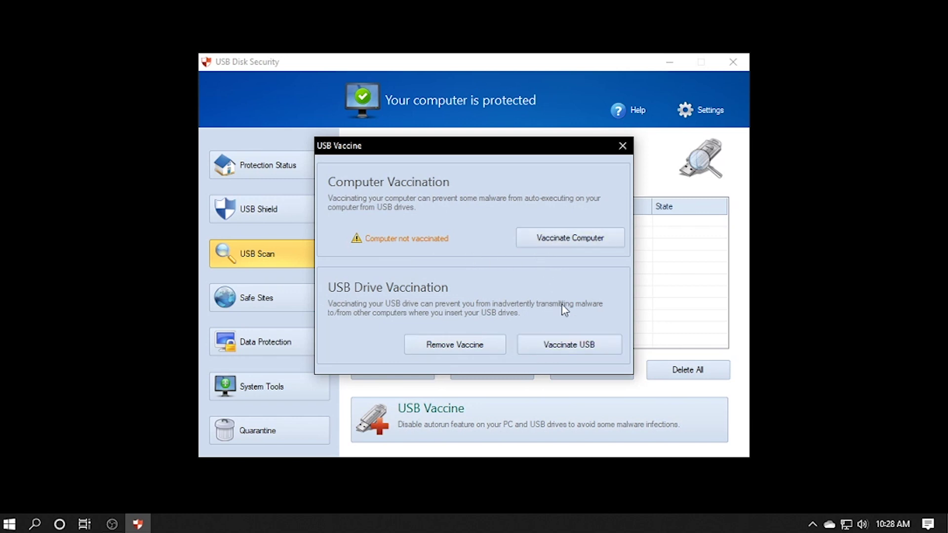
left_click(622, 146)
left_click(309, 302)
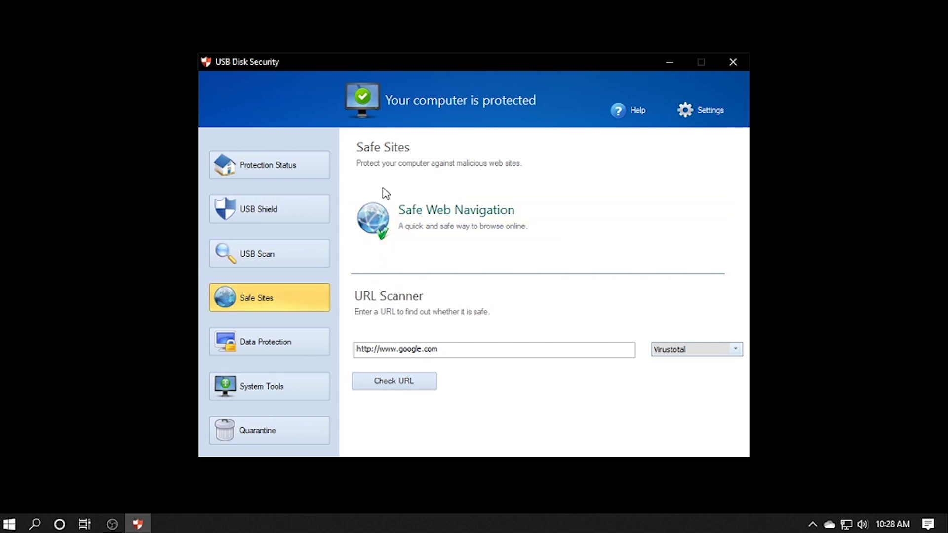
left_click(448, 347)
- Try to lock USB Access Control and USB Drive Control on the Data Protection page
left_click(309, 351)
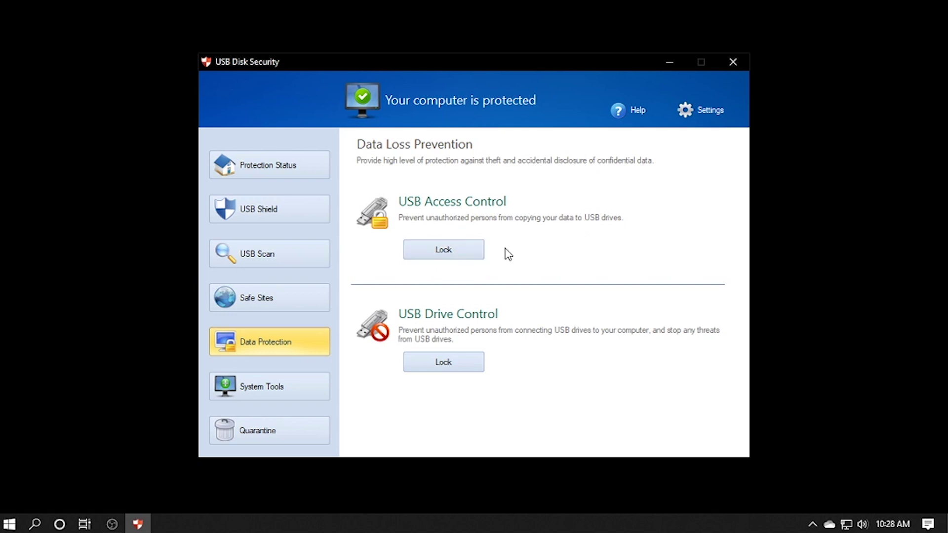
left_click(470, 255)
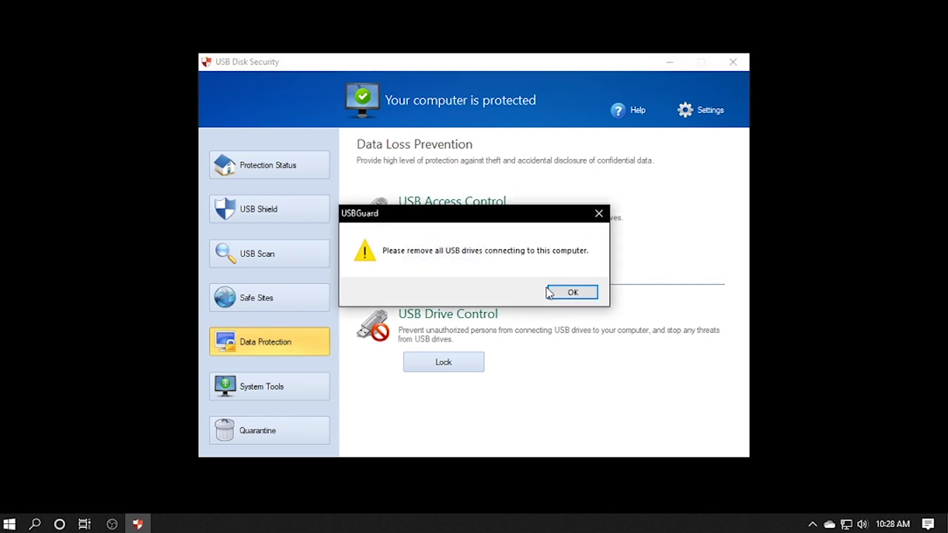
left_click(558, 292)
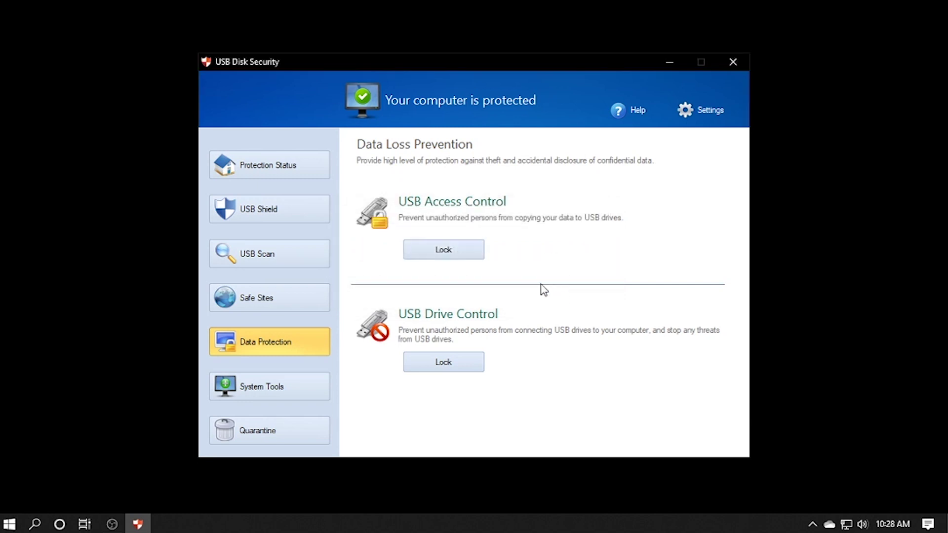
left_click(476, 256)
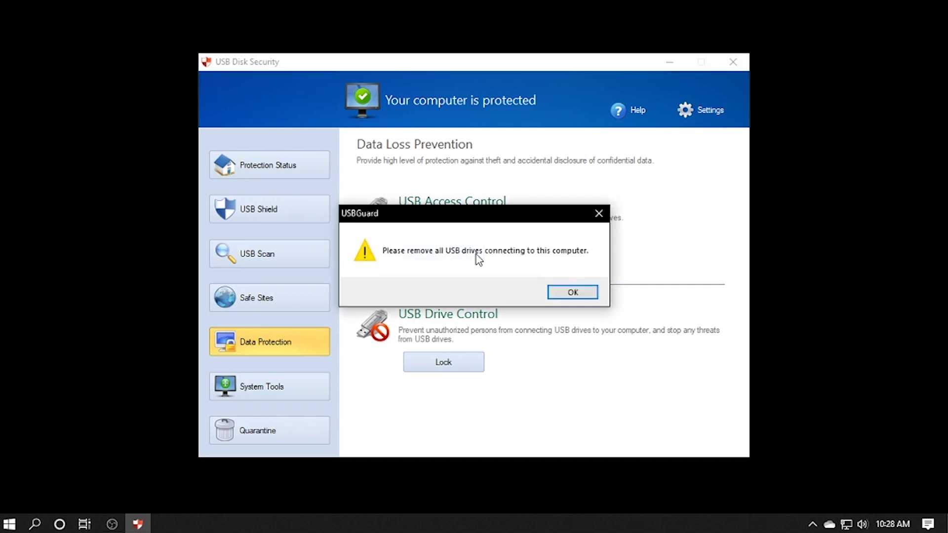
left_click(568, 294)
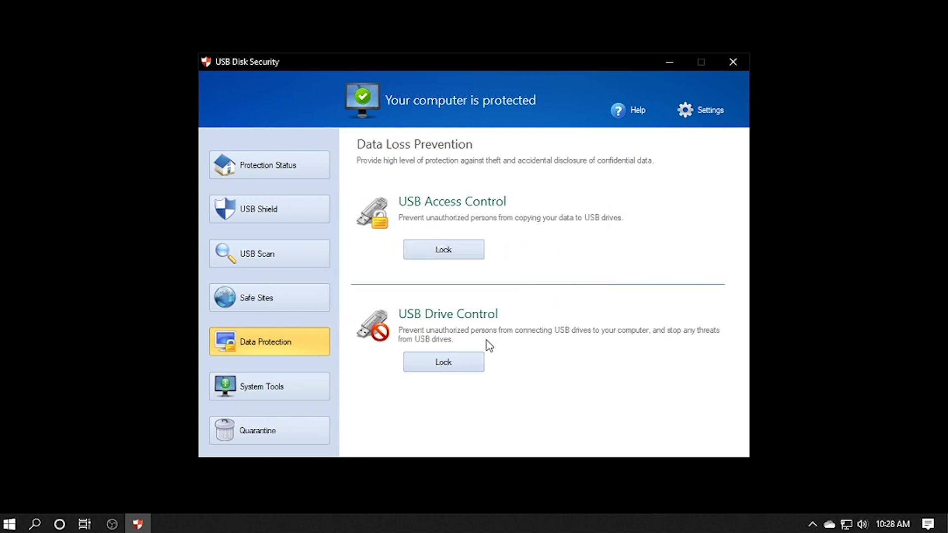
left_click(478, 362)
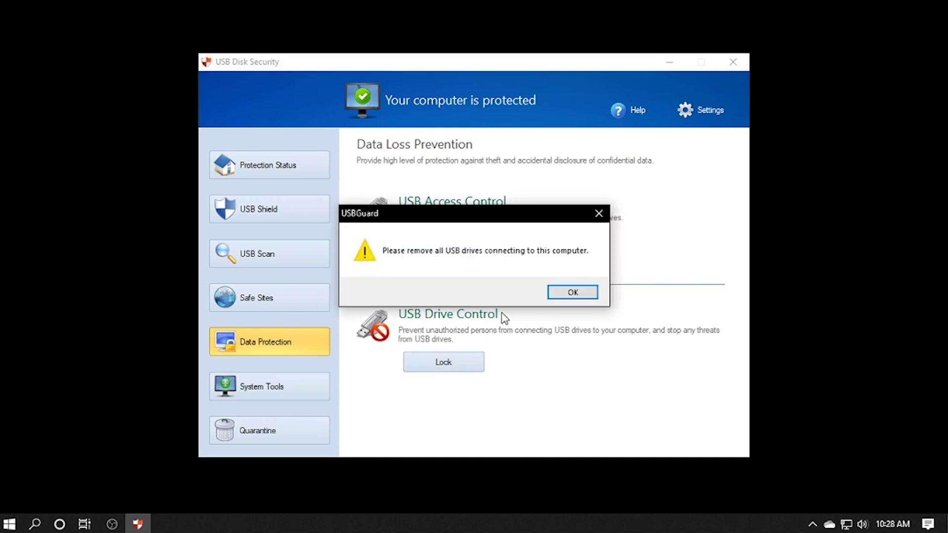
left_click(566, 295)
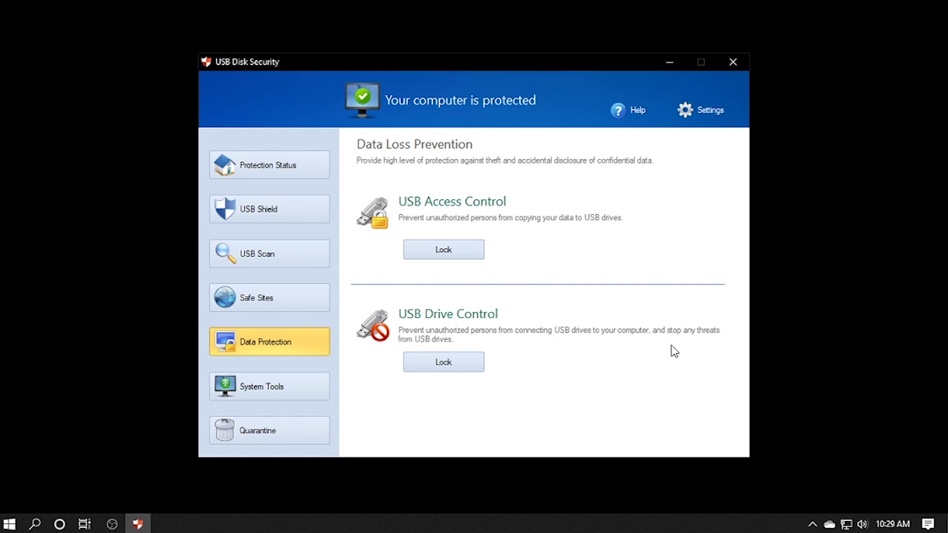
- Run Disk Cleanup twice from System Tools to delete unnecessary temporary internet files, and close its window
left_click(305, 391)
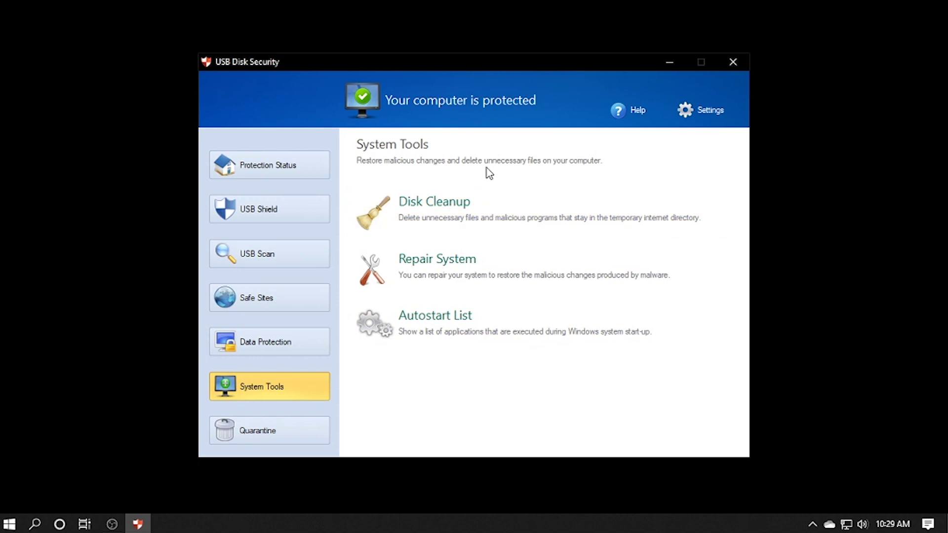
left_click(511, 210)
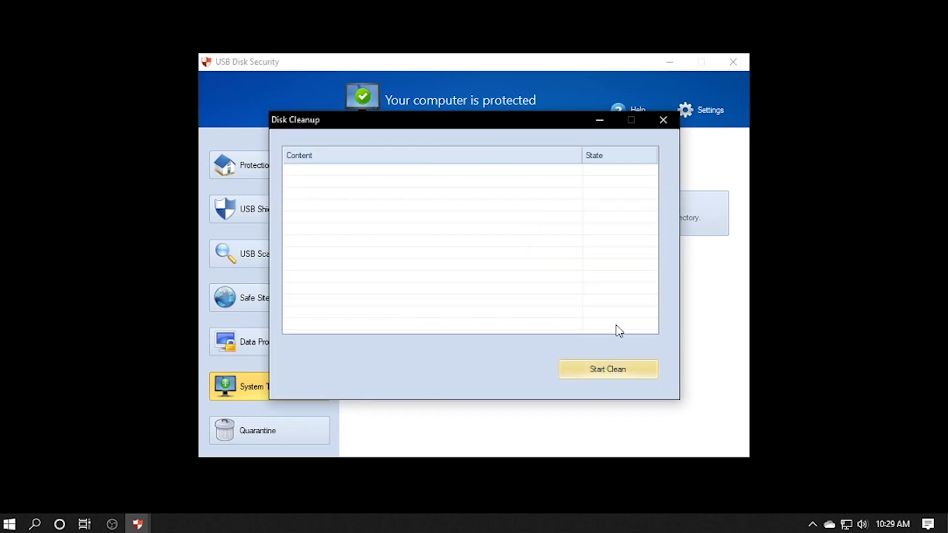
left_click(587, 378)
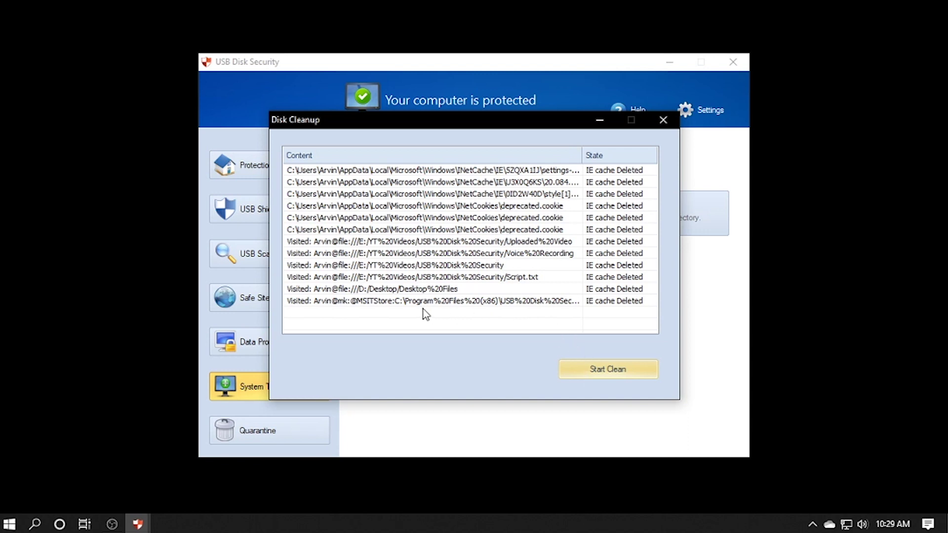
left_click(597, 371)
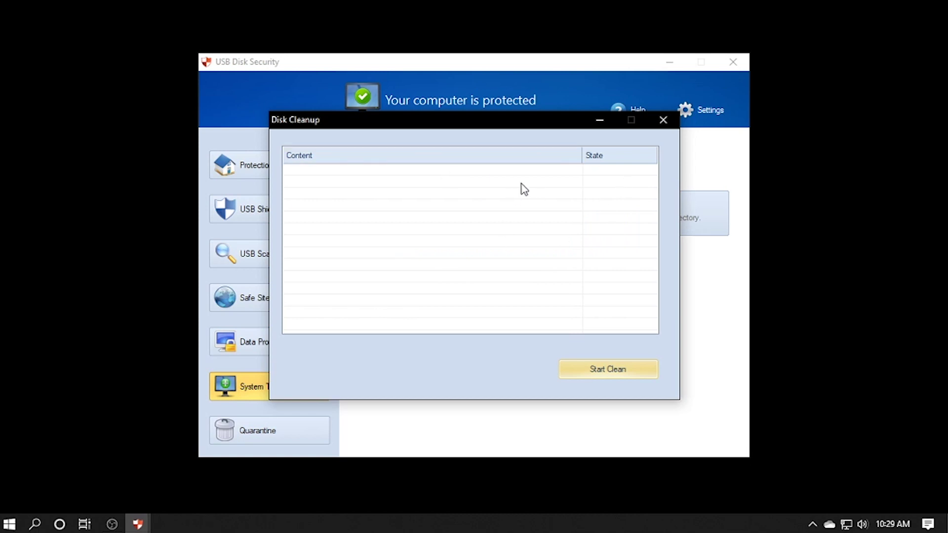
left_click_drag(554, 126, 562, 142)
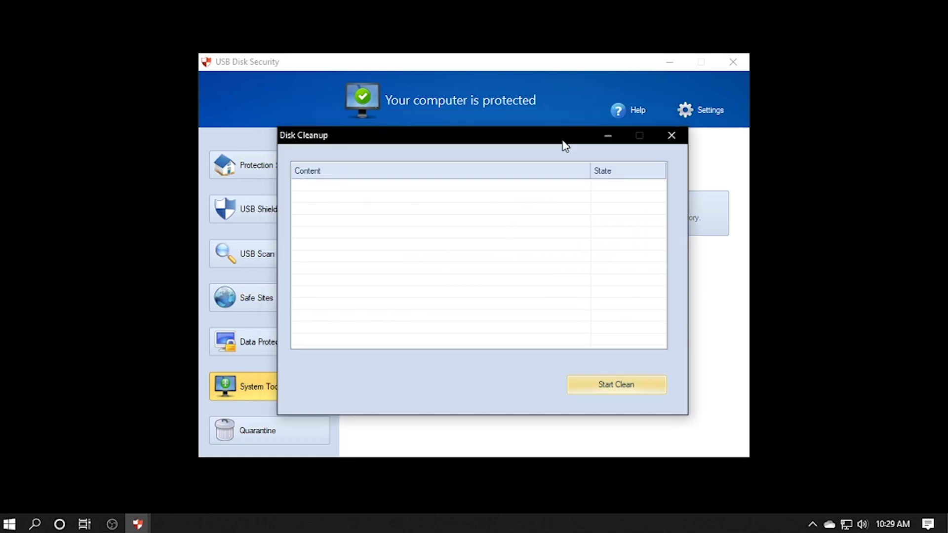
left_click(676, 140)
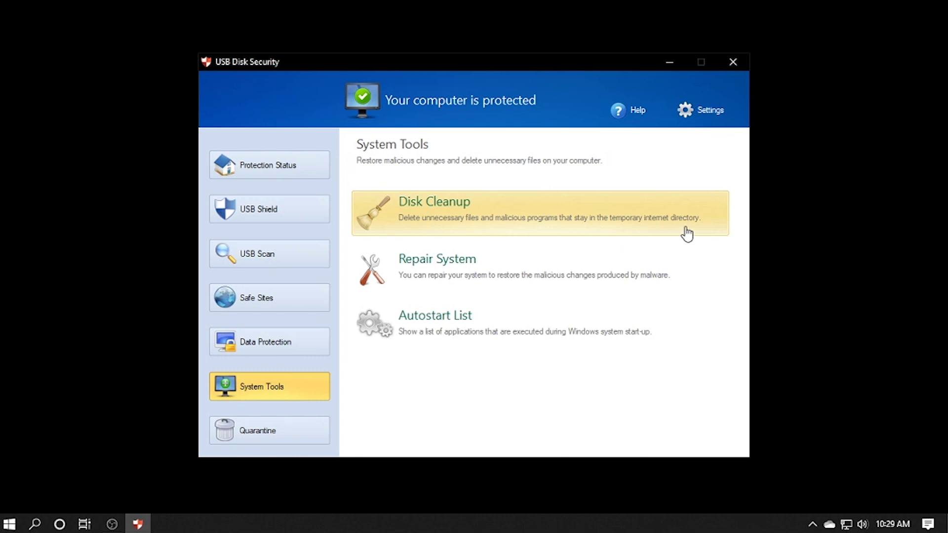
- Run a repair with the Repair System tool, and close its window
left_click(492, 276)
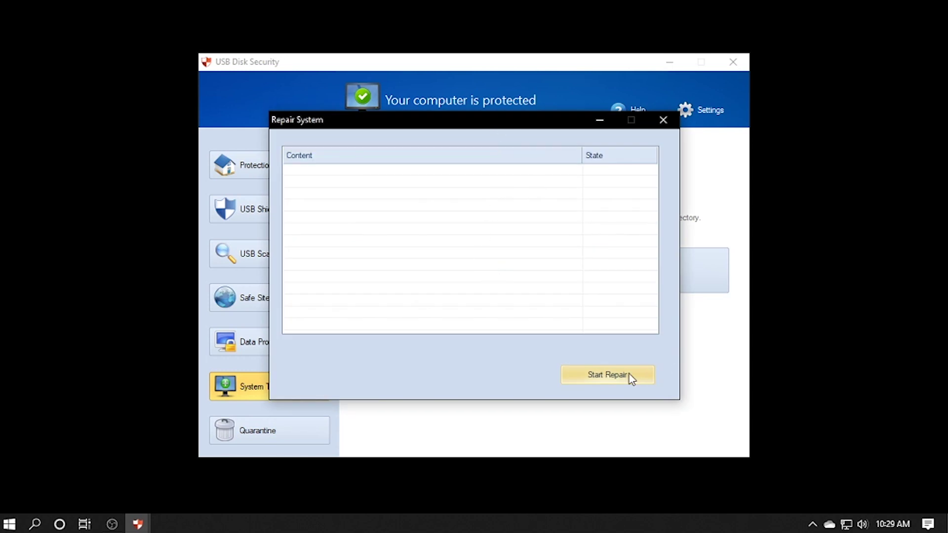
left_click(631, 376)
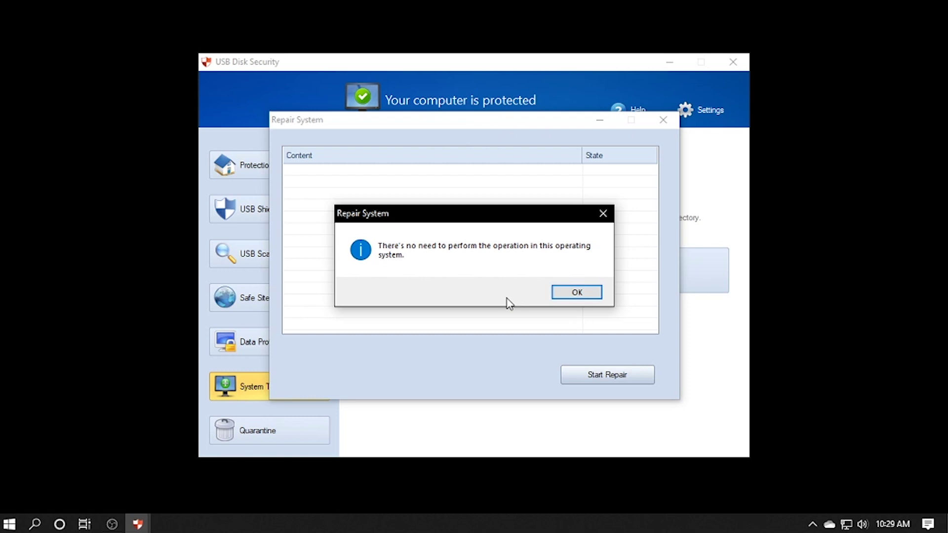
left_click(567, 294)
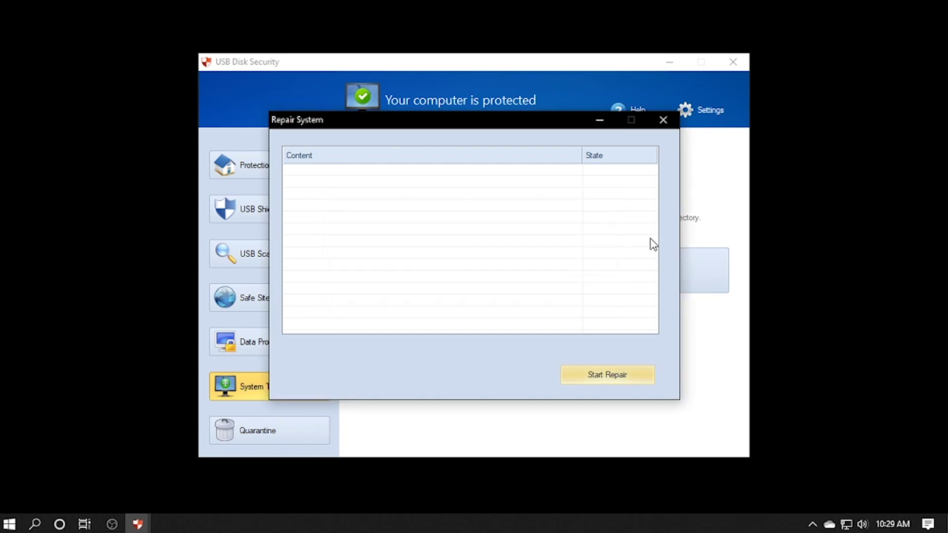
left_click(662, 123)
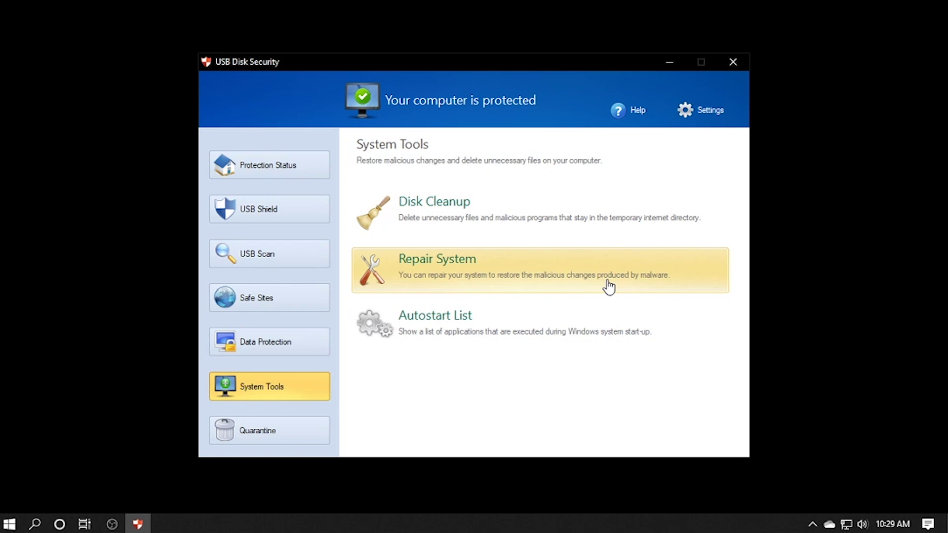
- Disable the auto-start of Discord in the Autostart List of System Tools
left_click(524, 334)
left_click_drag(475, 334, 455, 332)
left_click(411, 249)
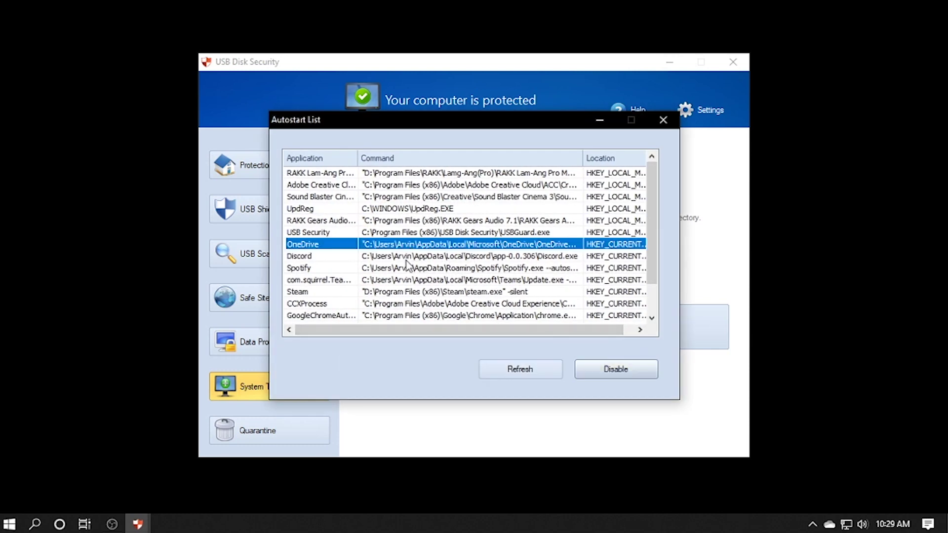
left_click(407, 258)
left_click(603, 368)
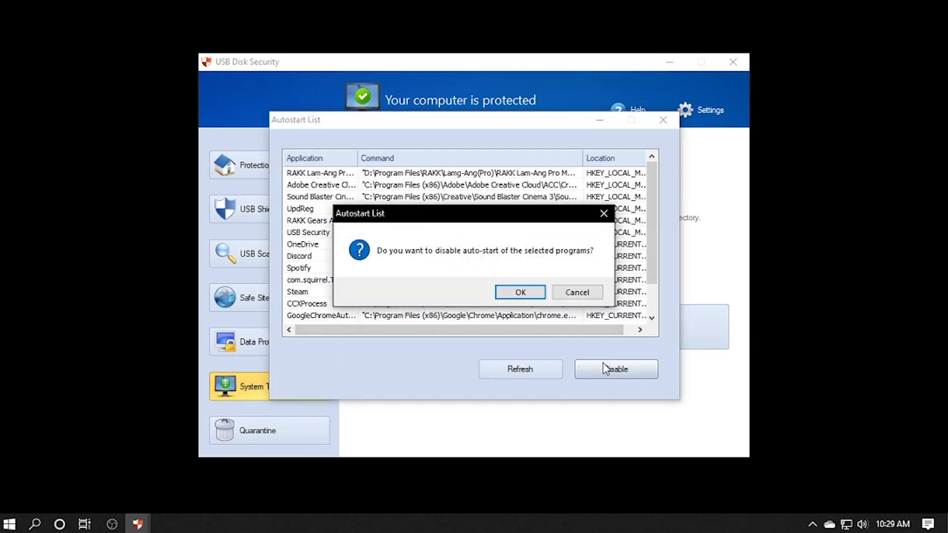
left_click(533, 295)
- Disable the auto-start of Spotify, then refresh and close the Autostart List
left_click(362, 233)
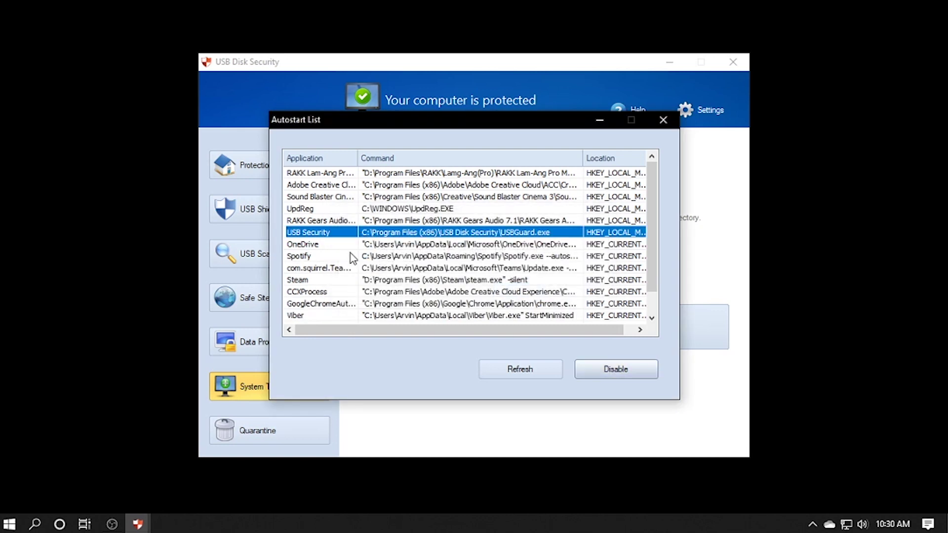
left_click(351, 256)
left_click(599, 374)
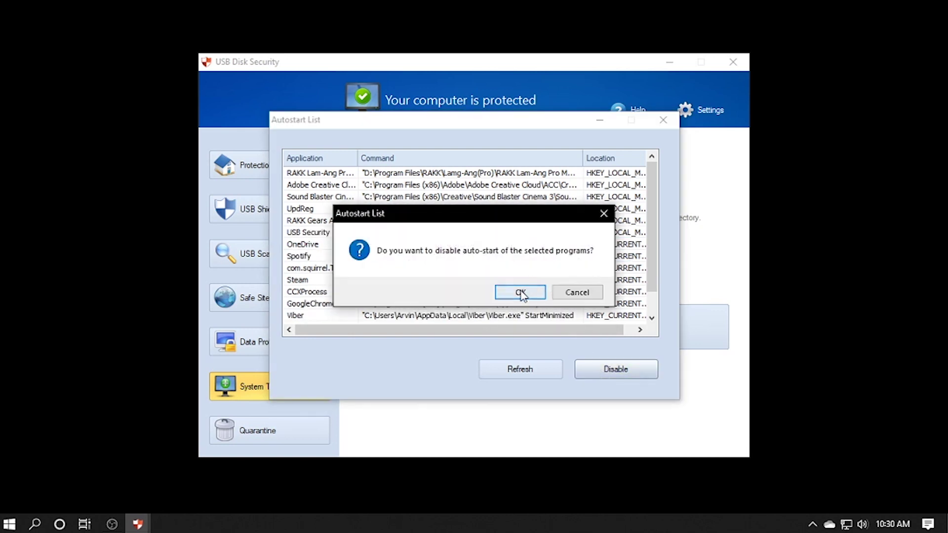
left_click(521, 292)
left_click(538, 369)
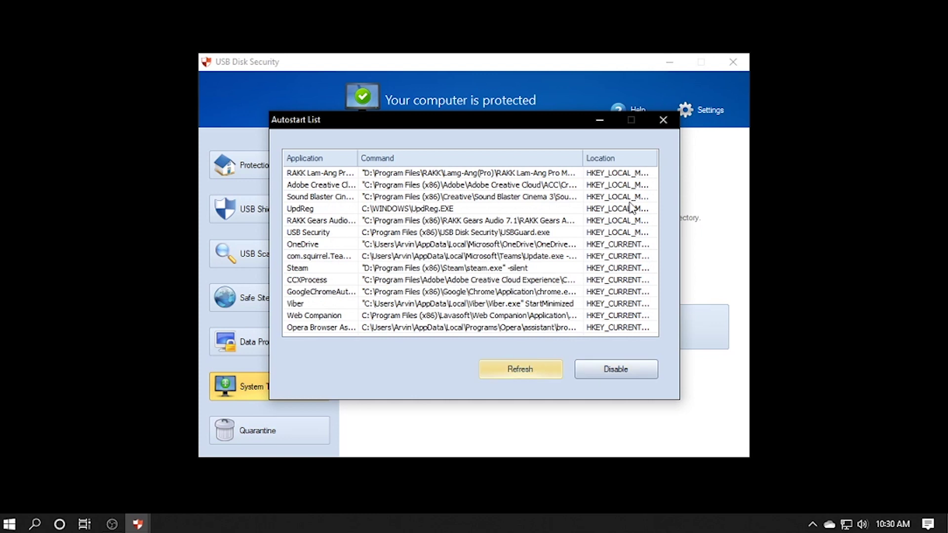
left_click(663, 120)
- Refresh the Quarantine list and empty it, finishing on the Protection Status page
left_click(293, 438)
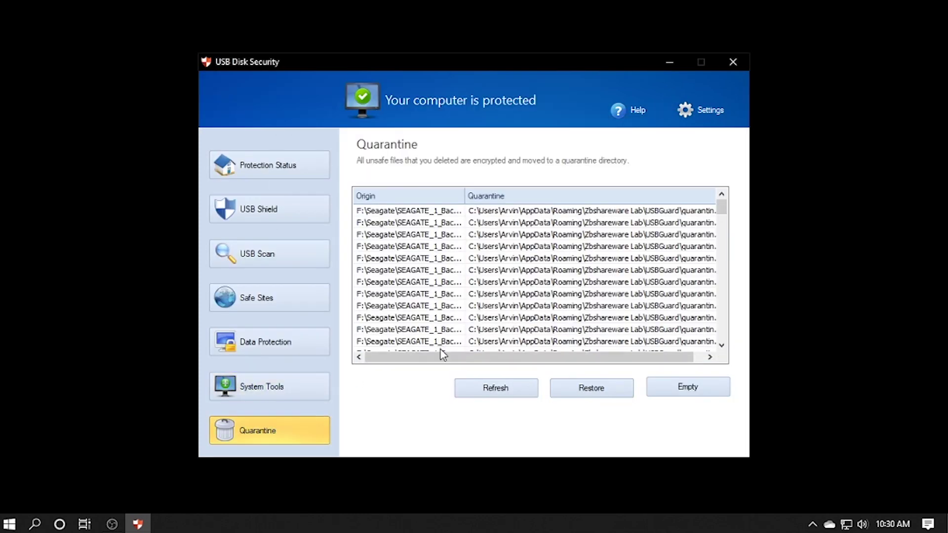
left_click_drag(440, 359, 419, 365)
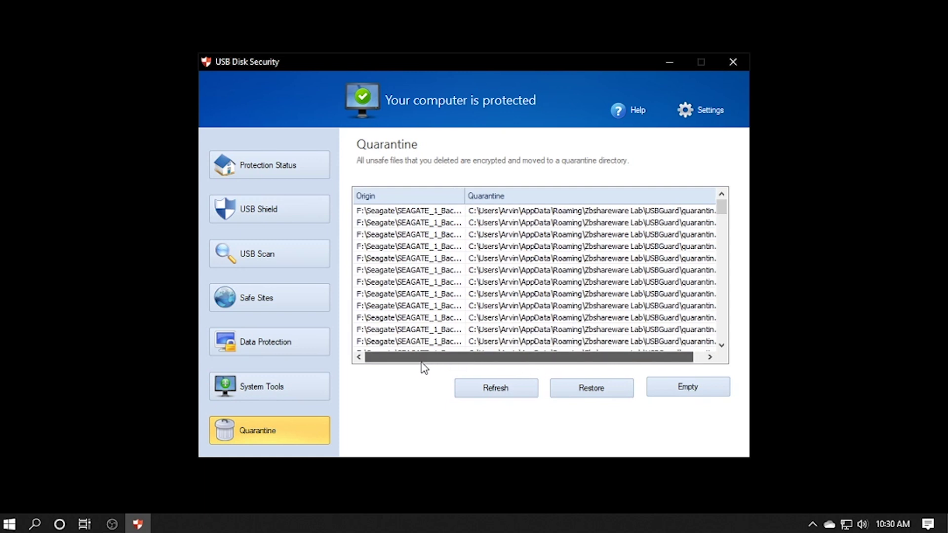
left_click(518, 390)
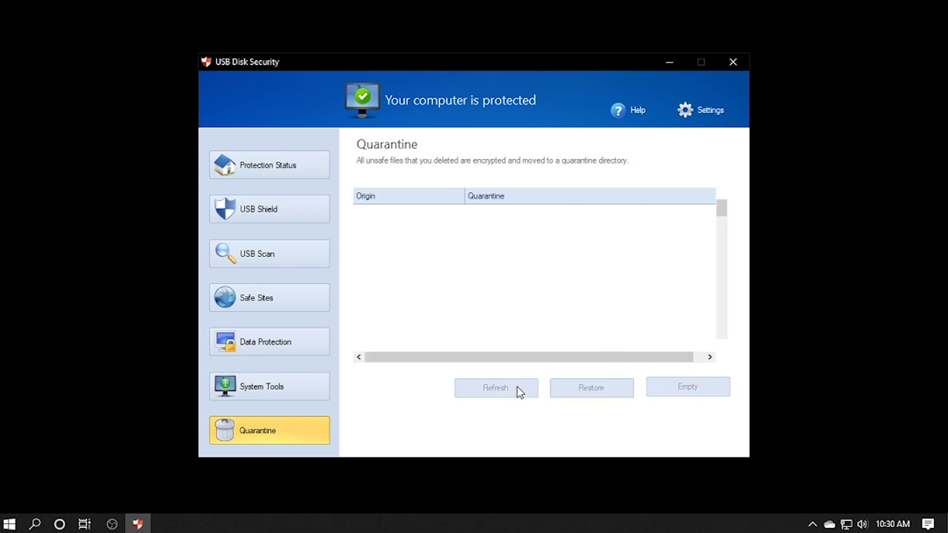
left_click_drag(578, 359, 531, 365)
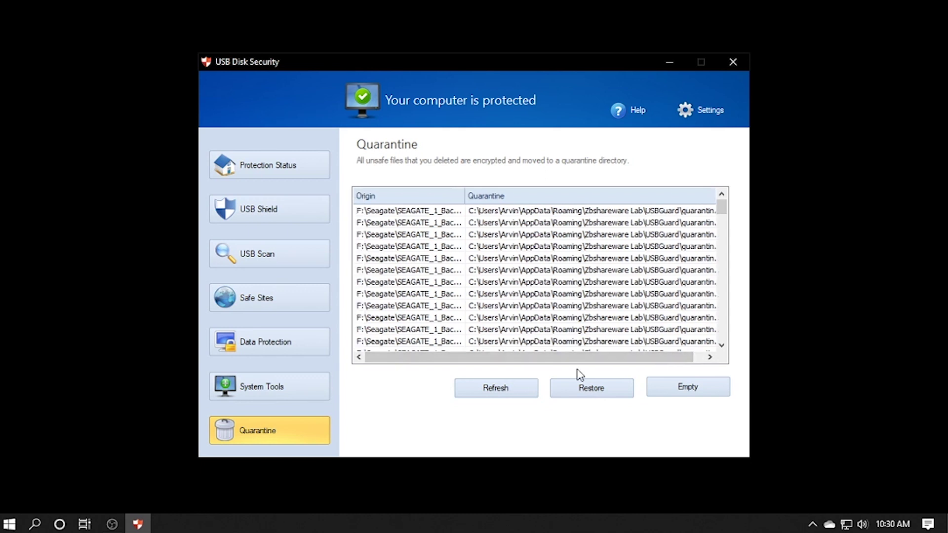
left_click(673, 392)
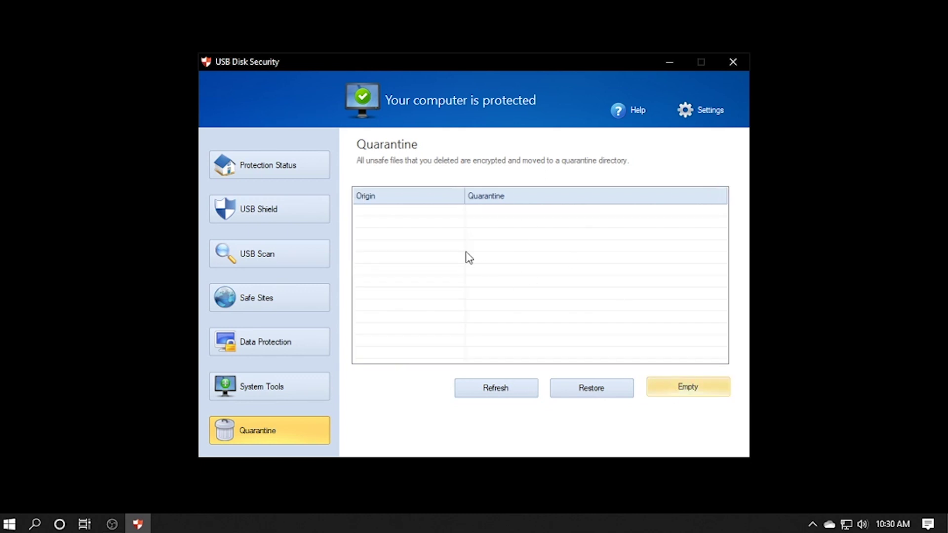
left_click(303, 175)
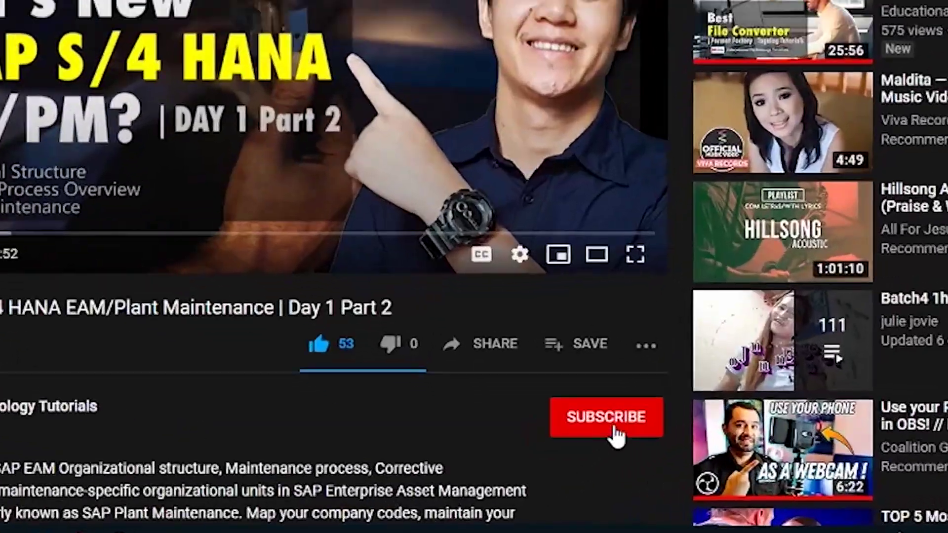
- Subscribe to the channel of the SAP S/4 HANA EAM/Plant Maintenance video on YouTube
left_click(614, 429)
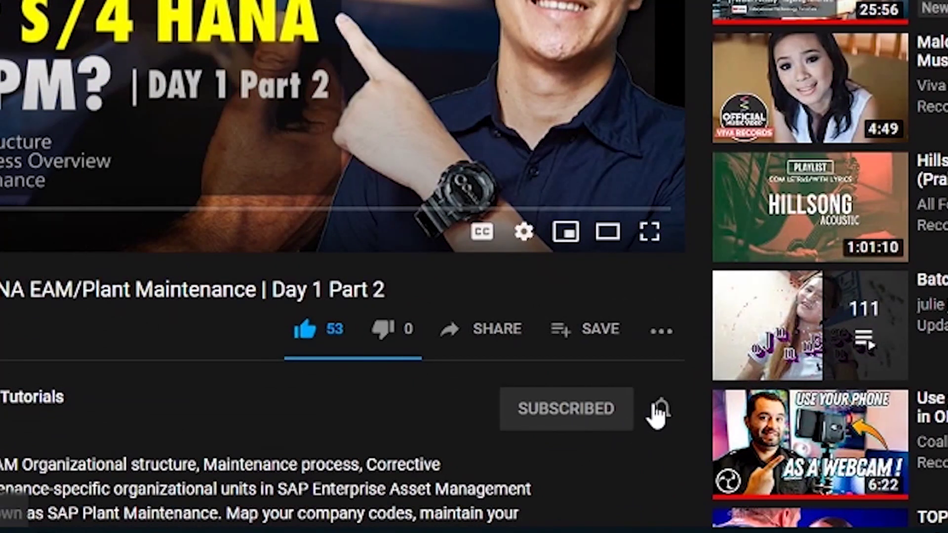